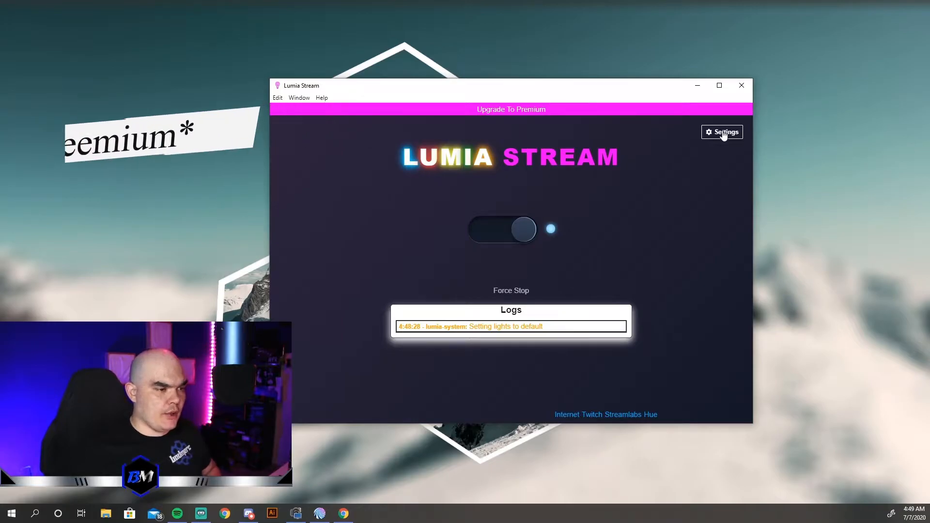
- Open the settings and review the Twitch, Hue and Streamlabs connections
click(724, 134)
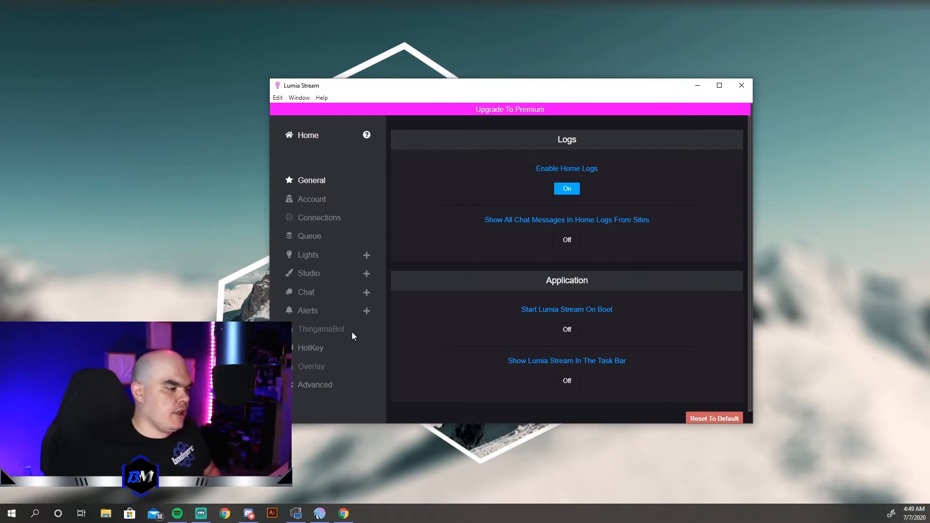
click(325, 220)
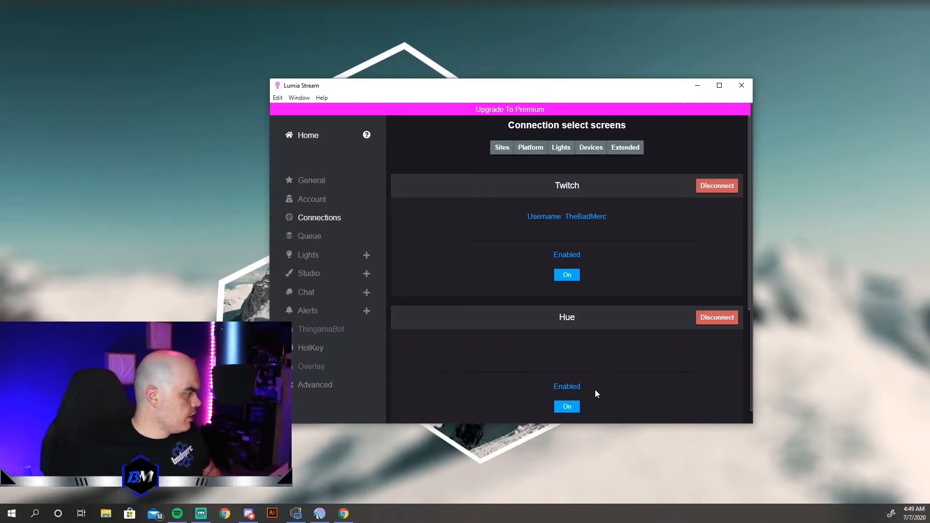
scroll(595, 390, down, 1)
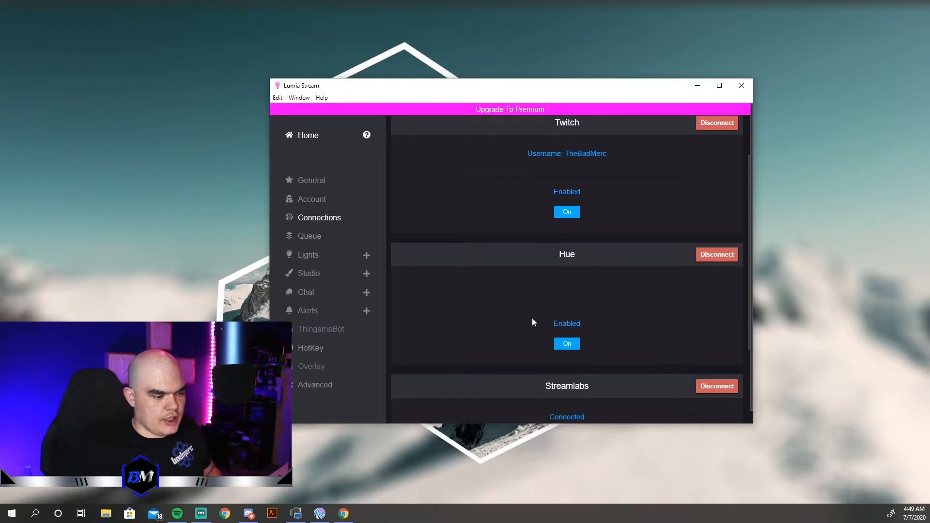
scroll(533, 318, down, 1)
scroll(532, 318, up, 1)
scroll(532, 318, down, 3)
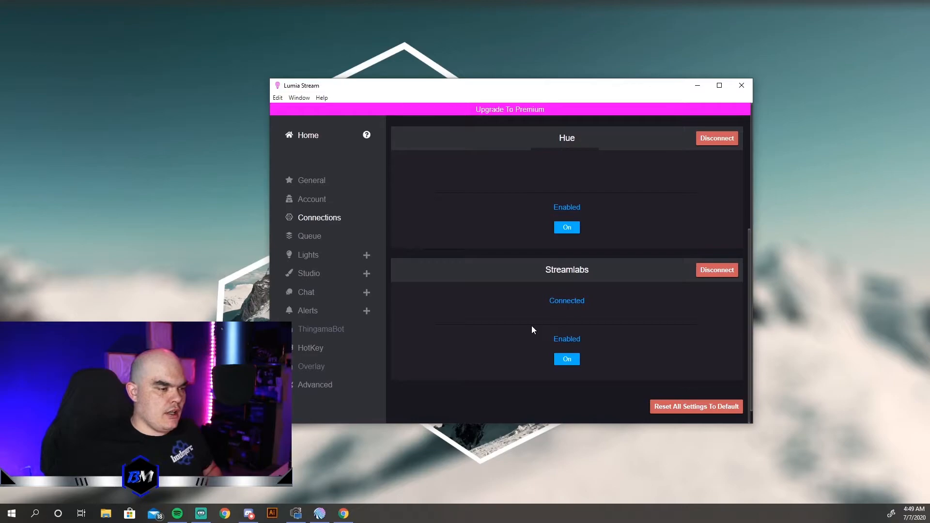
- Start a new studio scene and assign the Gun wall light to its blue color slot
click(317, 274)
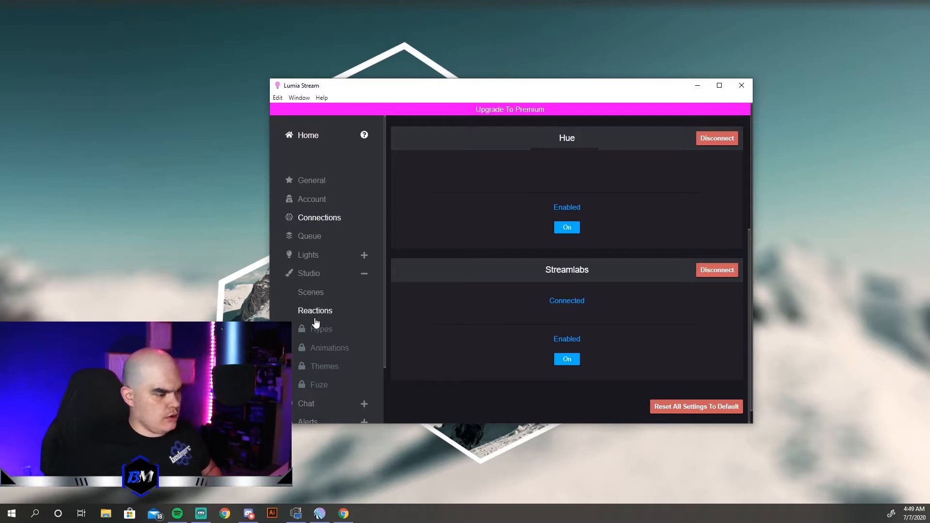
click(319, 297)
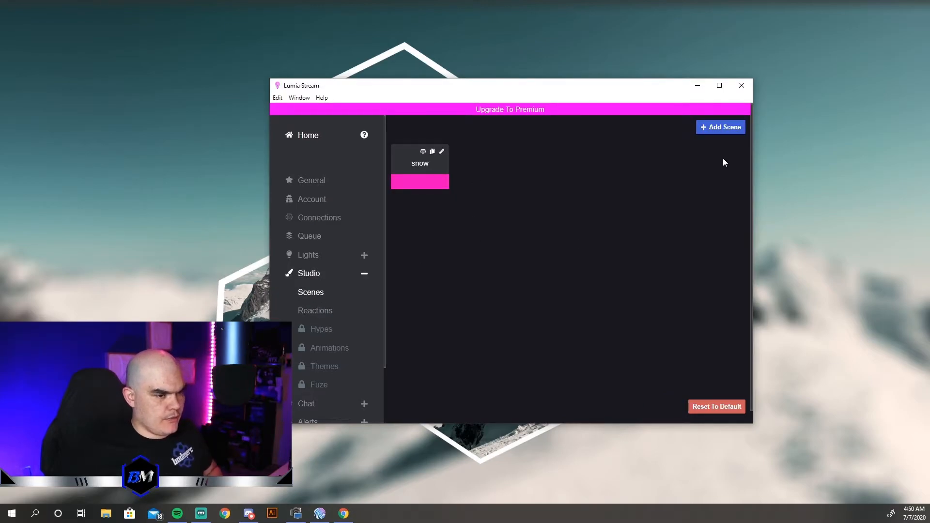
click(708, 130)
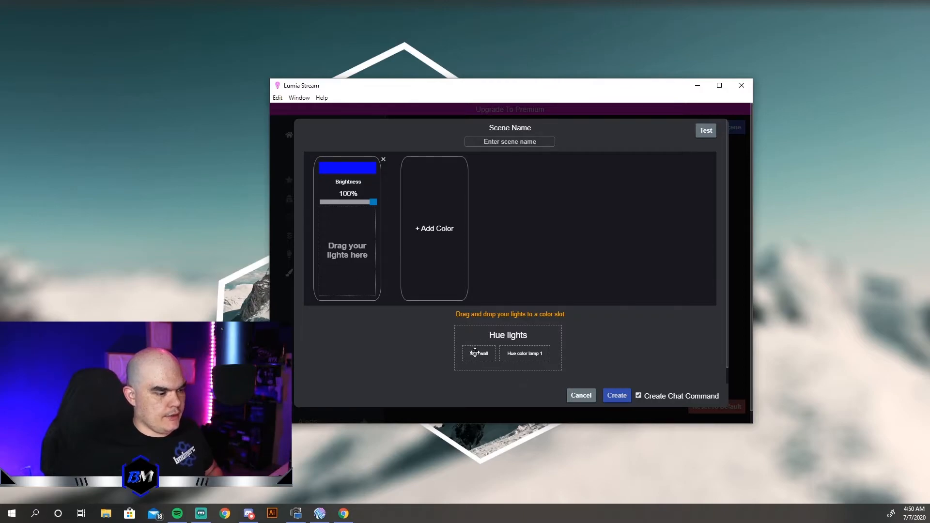
drag(472, 353, 345, 223)
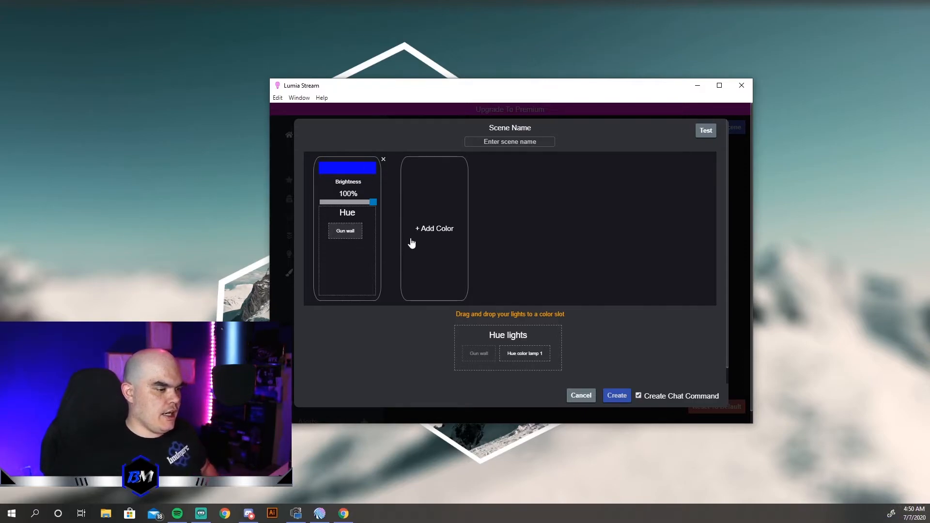
- Add a red color slot to the new scene, assign Hue color lamp 1 to it and test the scene
click(425, 231)
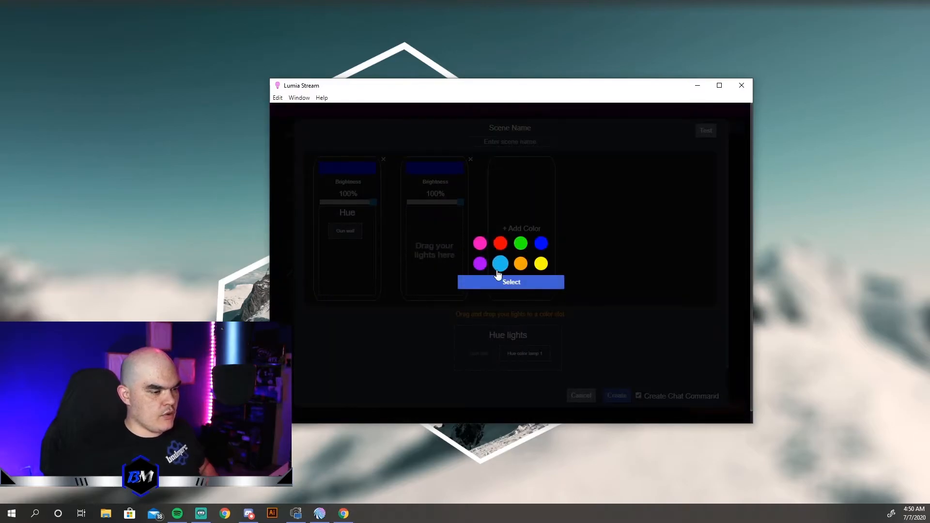
click(523, 287)
drag(533, 357, 440, 228)
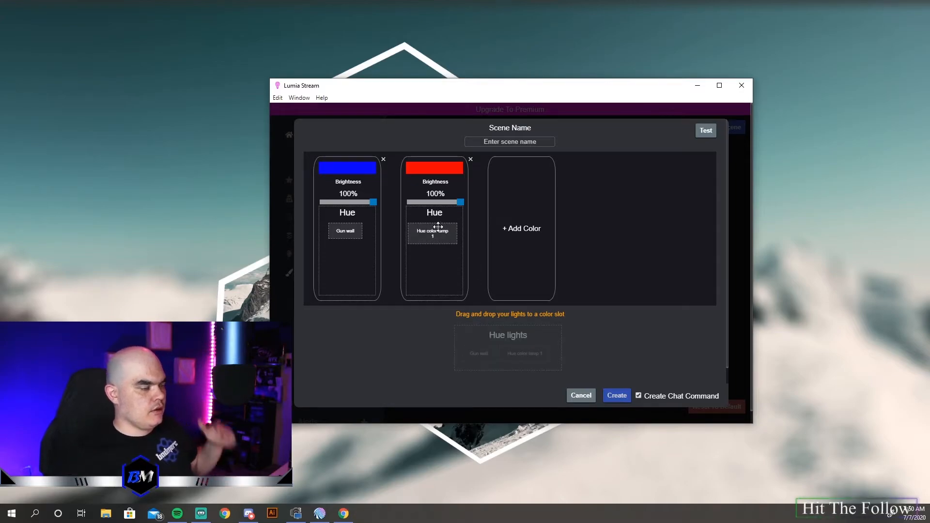
click(708, 135)
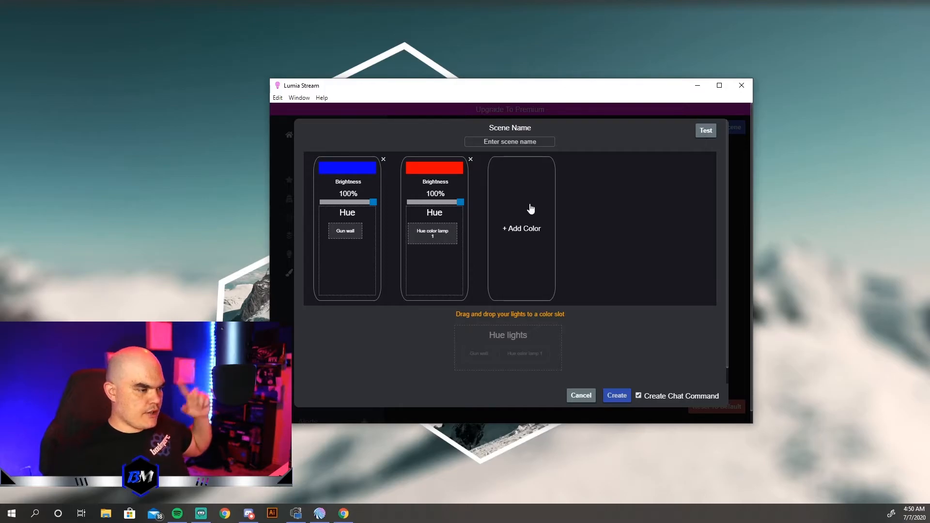
- Change the scene's Gun wall color slot to red and the Hue color lamp 1 slot to green
click(347, 169)
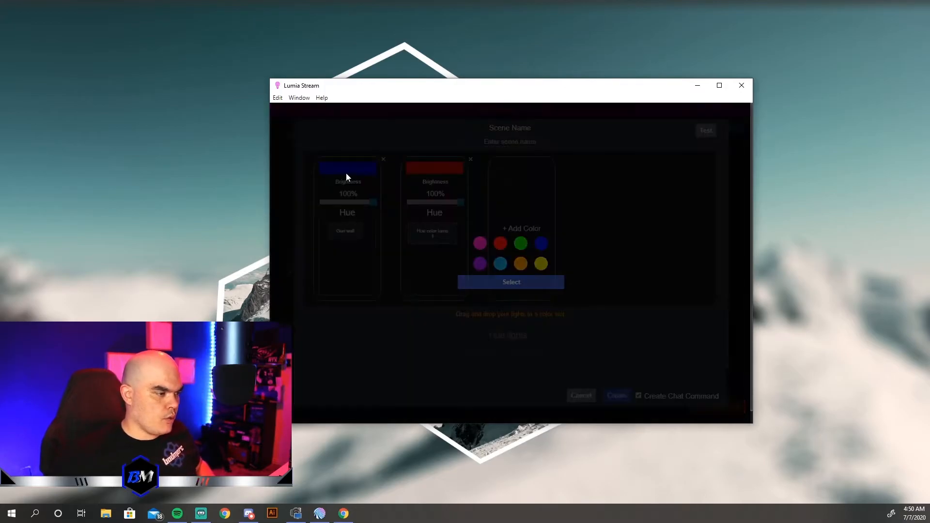
click(501, 243)
click(504, 284)
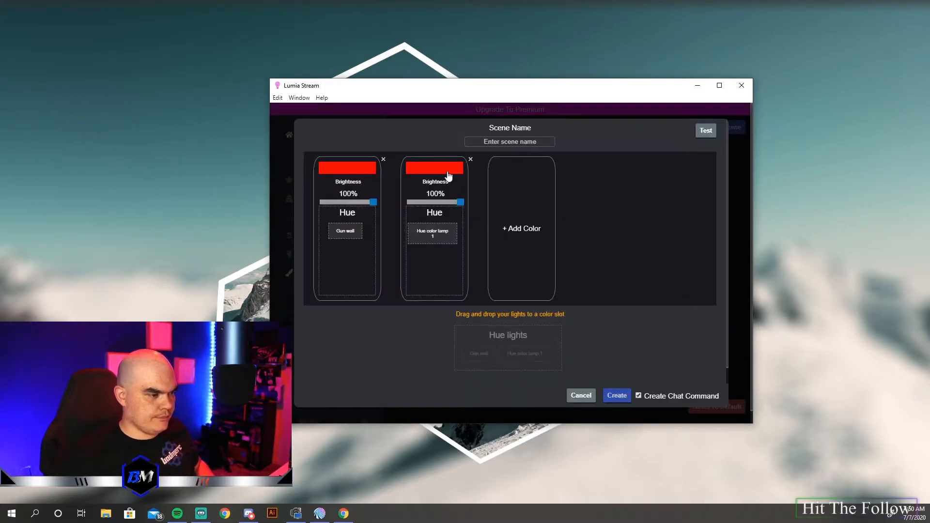
click(424, 169)
click(528, 249)
click(529, 286)
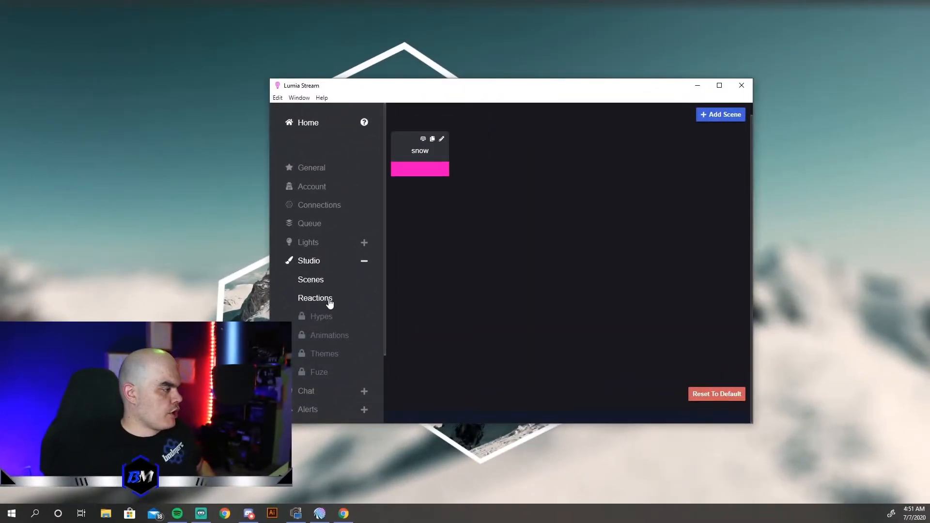
- Review the studio reactions, then the Twitch follow alert's preference, type, reaction, duration and transition settings
click(330, 300)
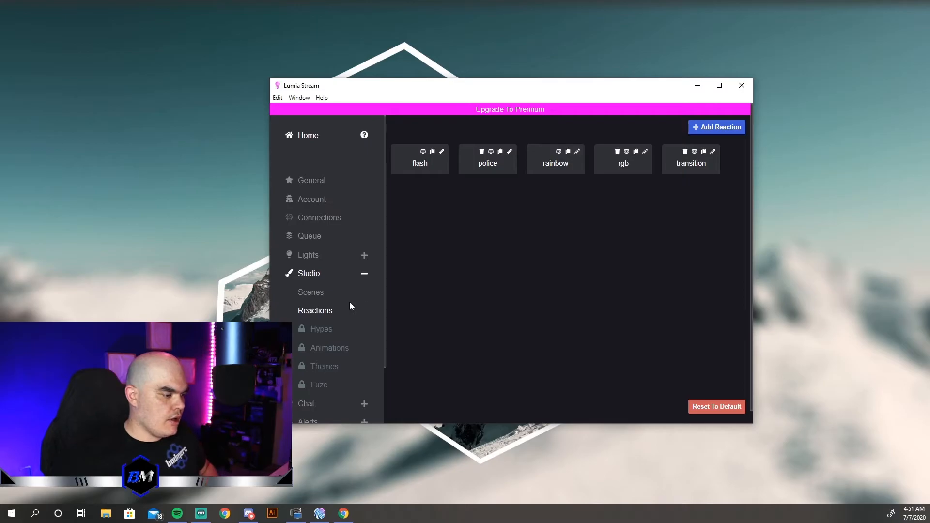
scroll(354, 302, down, 3)
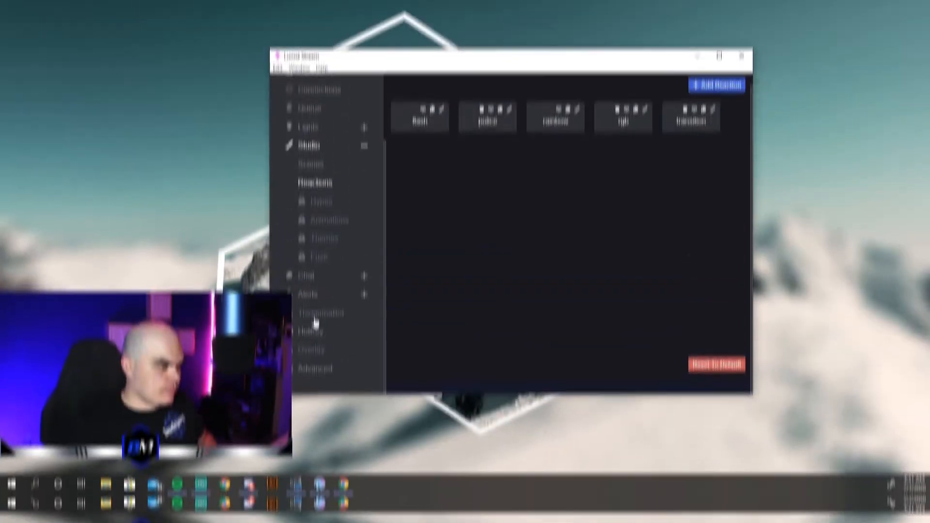
click(320, 280)
scroll(327, 265, down, 1)
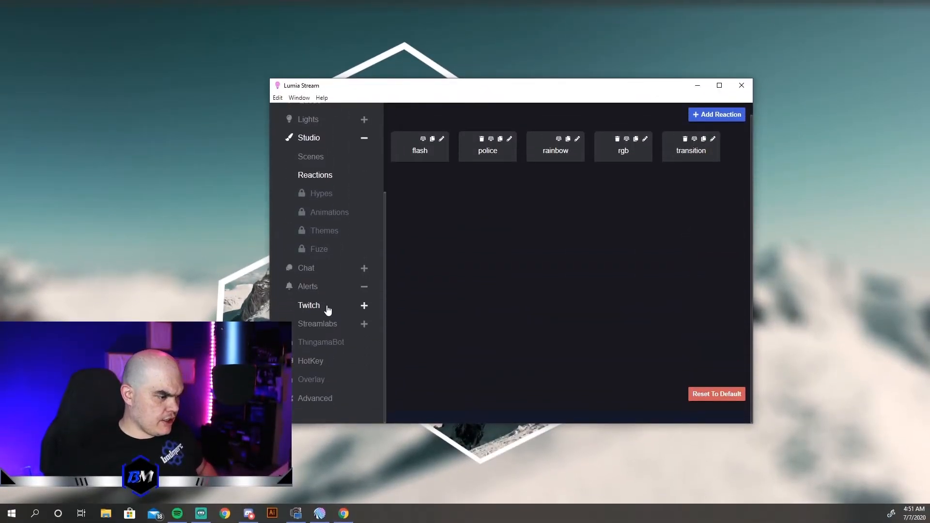
click(328, 309)
scroll(323, 295, down, 2)
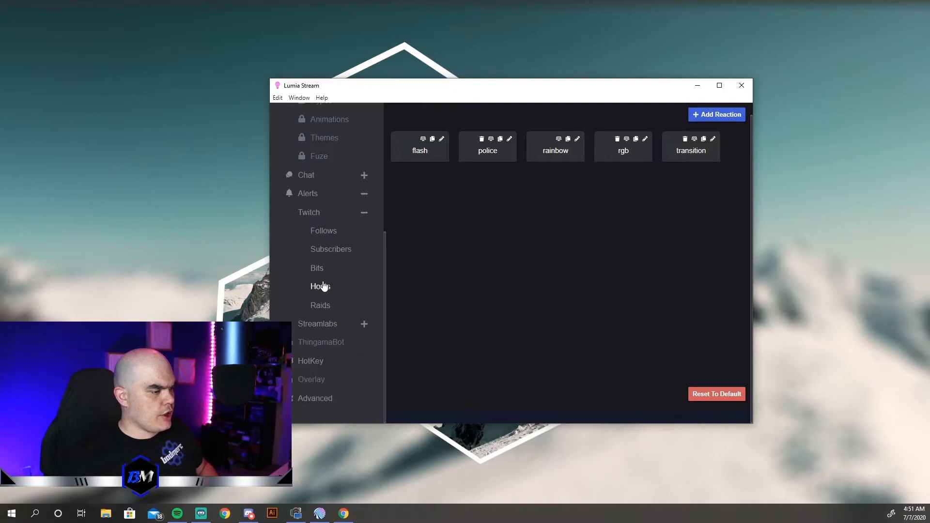
click(323, 235)
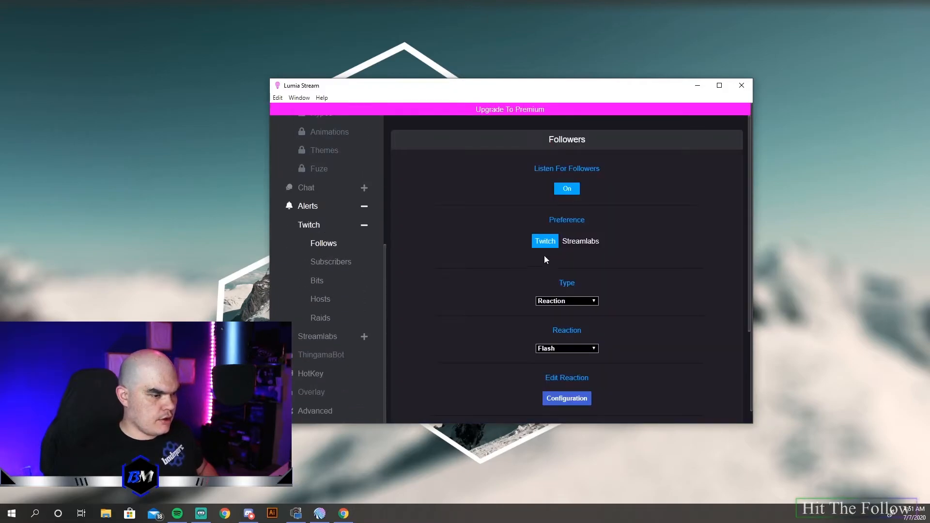
scroll(640, 220, down, 1)
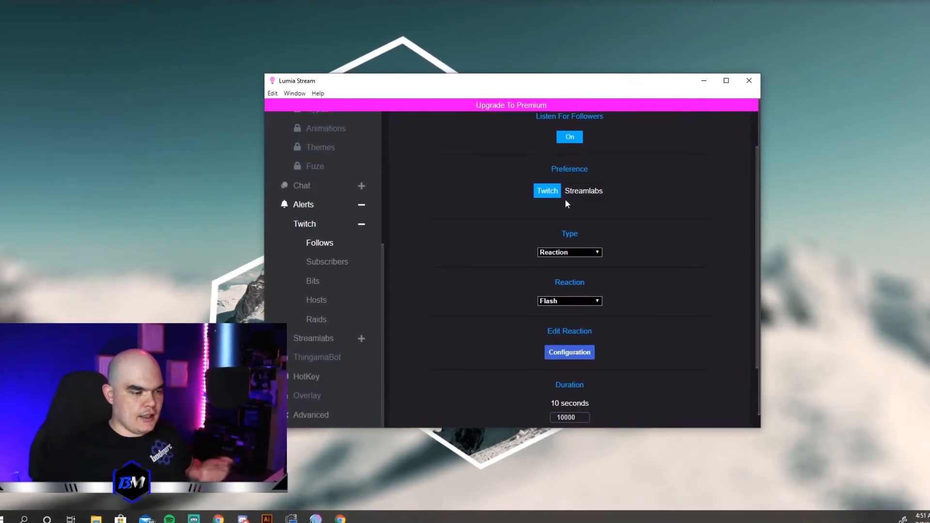
scroll(491, 312, down, 2)
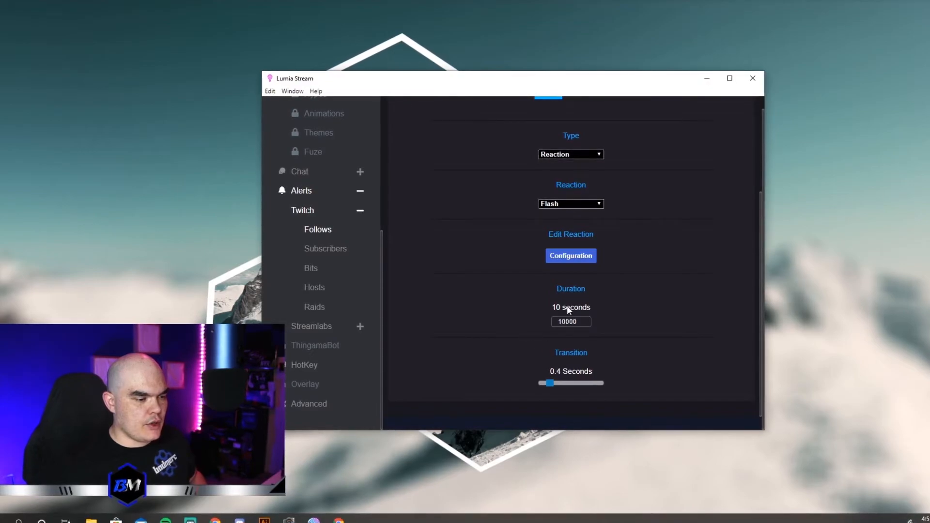
scroll(537, 320, up, 2)
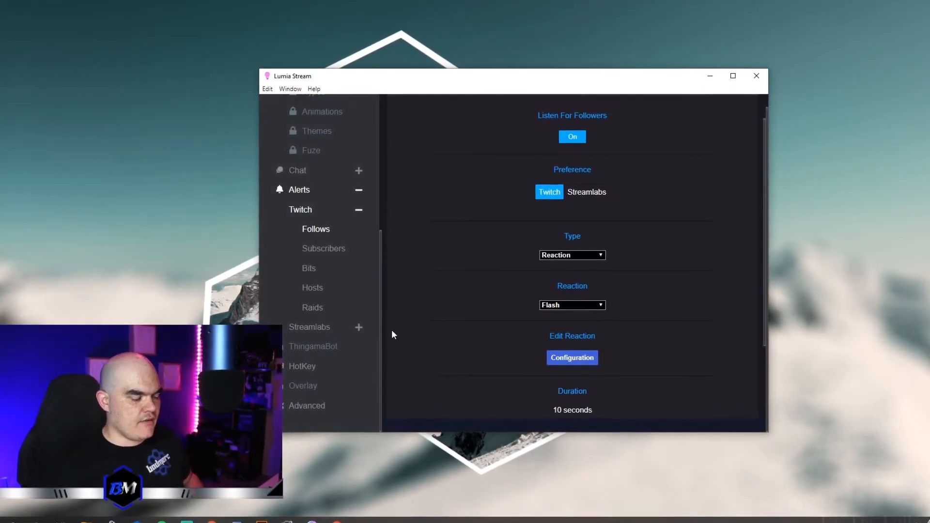
scroll(504, 334, down, 2)
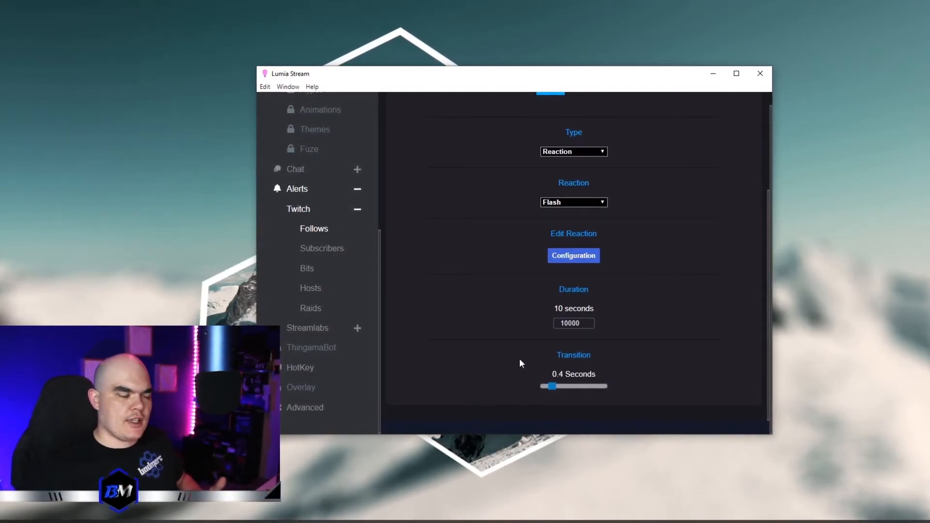
- Review the Twitch subscriber alert settings and its reaction choices, and return to the studio reactions list
click(318, 256)
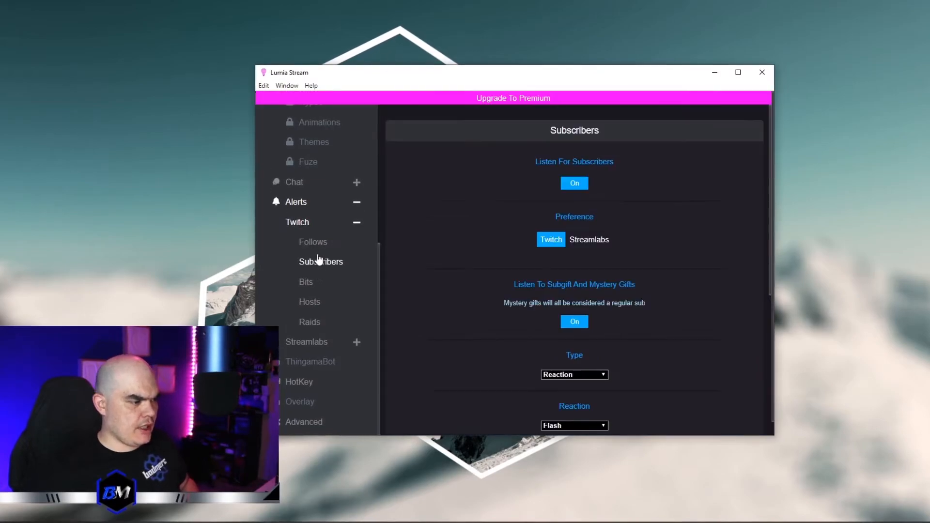
scroll(504, 341, down, 2)
scroll(489, 291, up, 1)
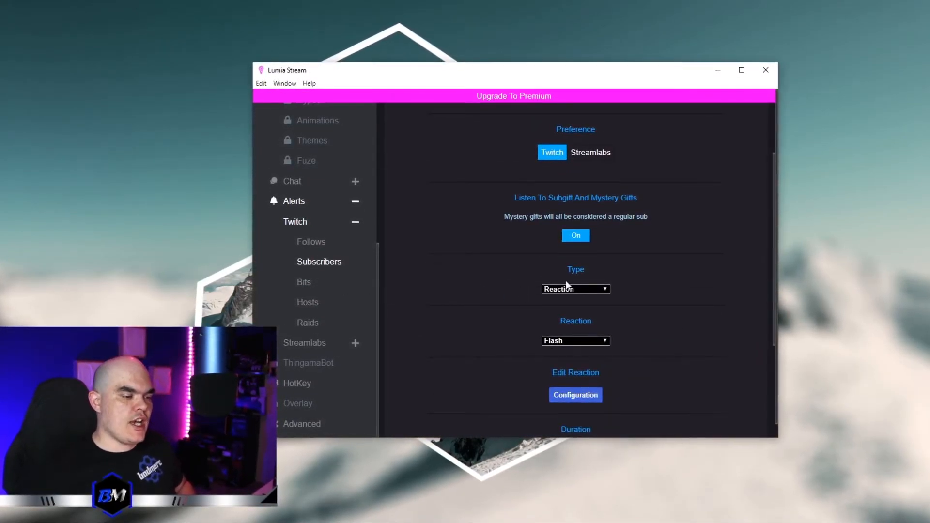
click(594, 342)
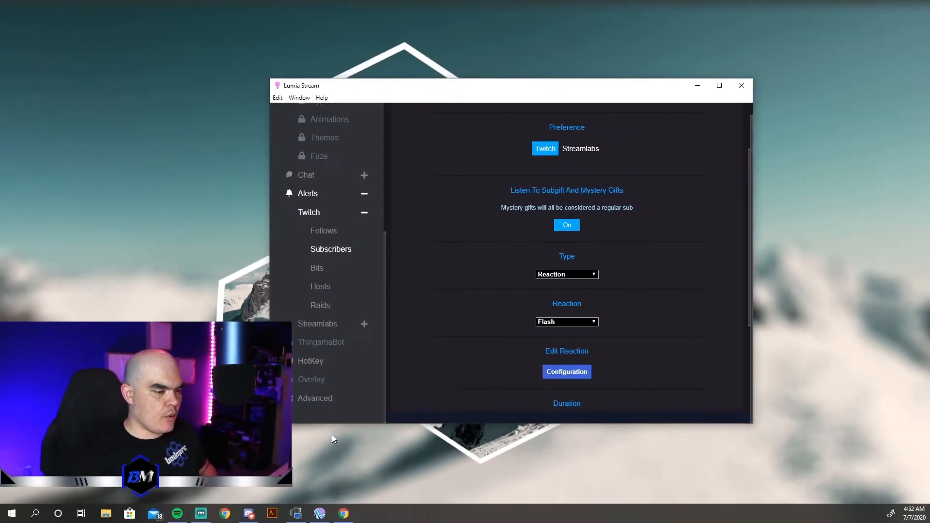
scroll(354, 292, up, 5)
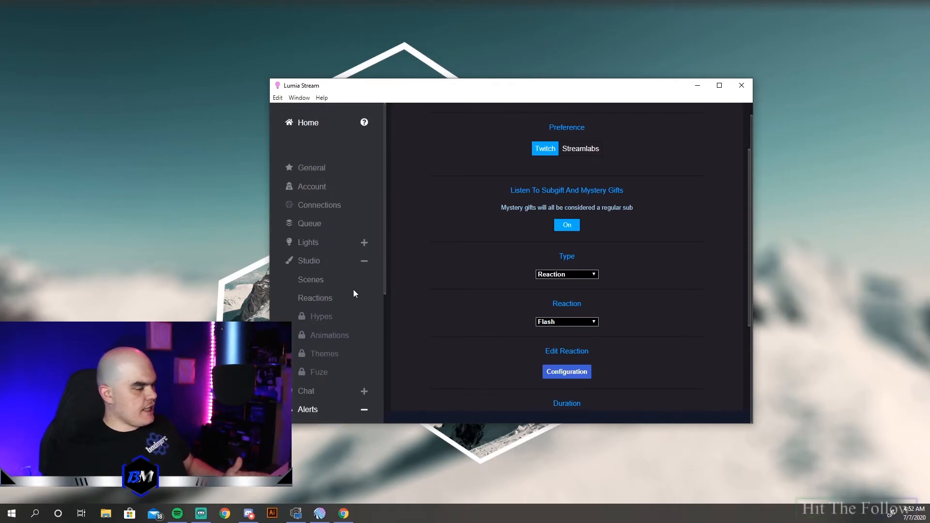
click(324, 299)
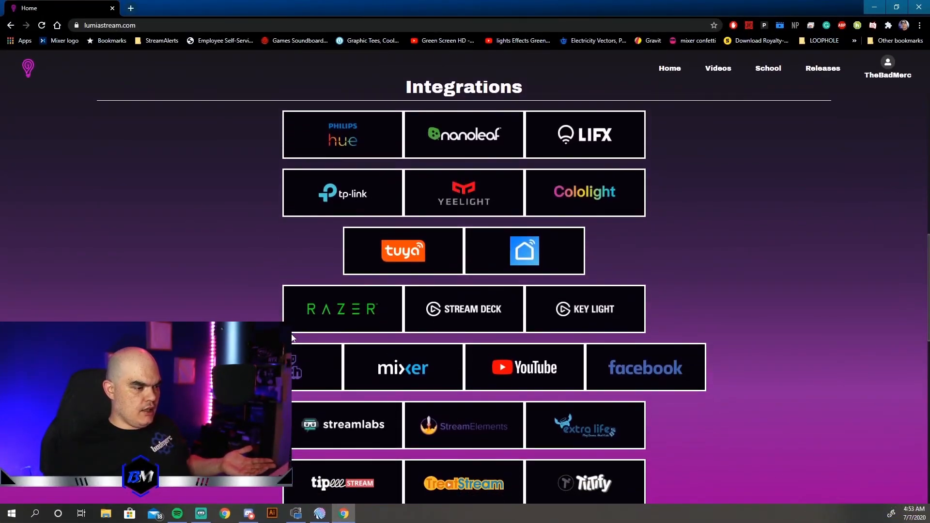
- Switch to the Lumia Stream website in Chrome and examine the supported integrations
scroll(690, 247, up, 1)
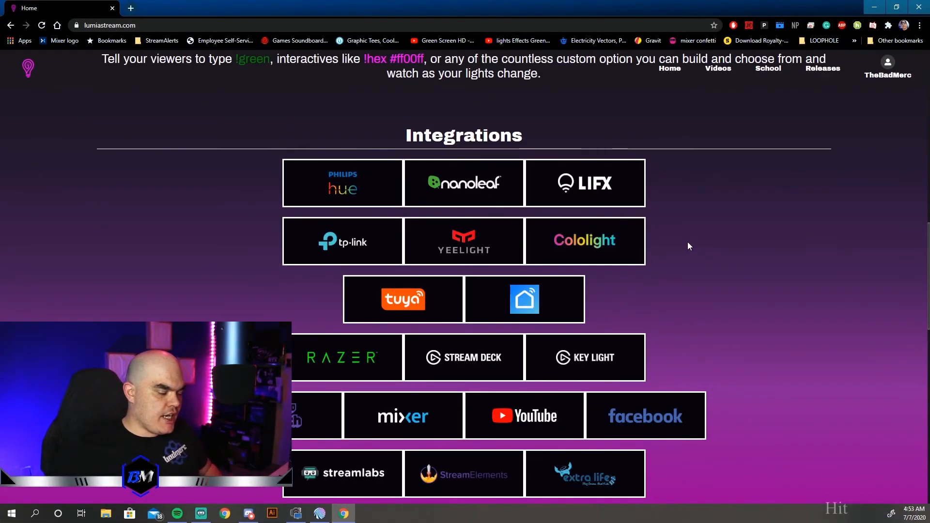